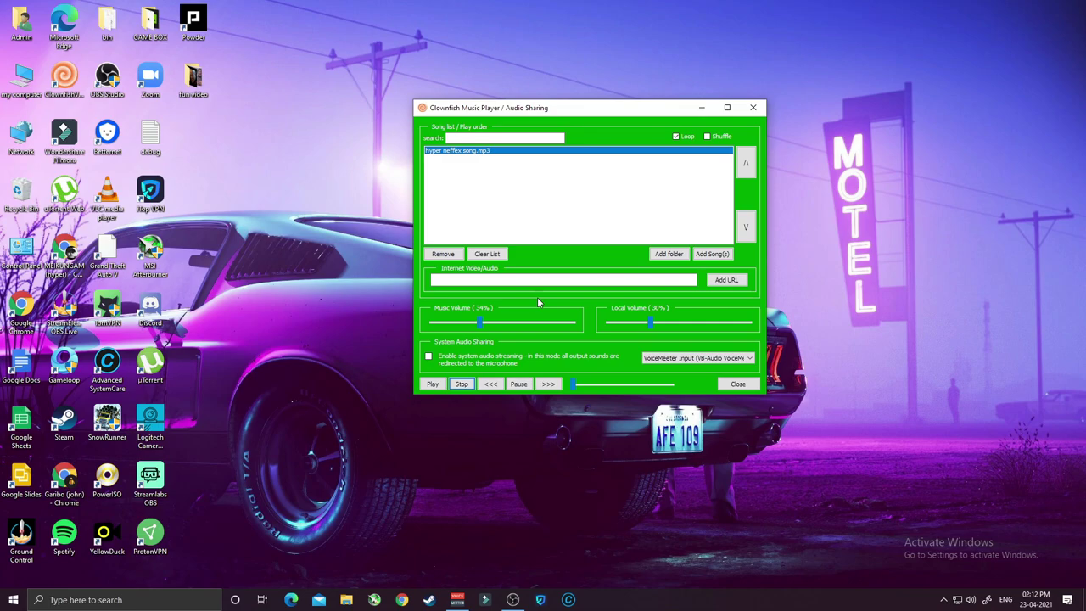
- Open the Clownfish Music Player from the tray menu and position its window
left_click_drag(593, 114, 576, 122)
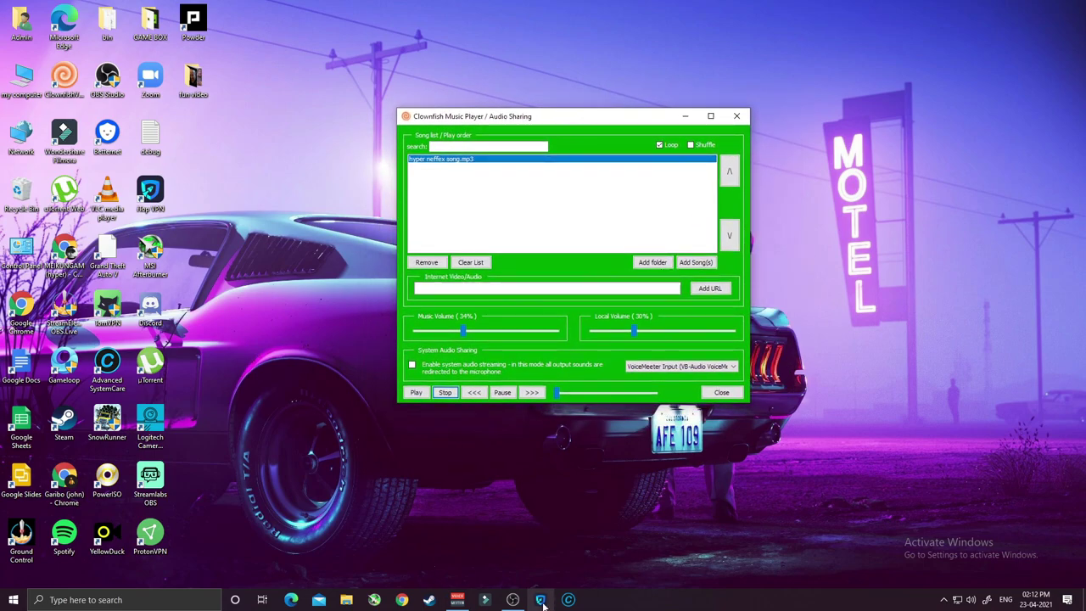
left_click(944, 599)
right_click(921, 576)
mouse_move(950, 445)
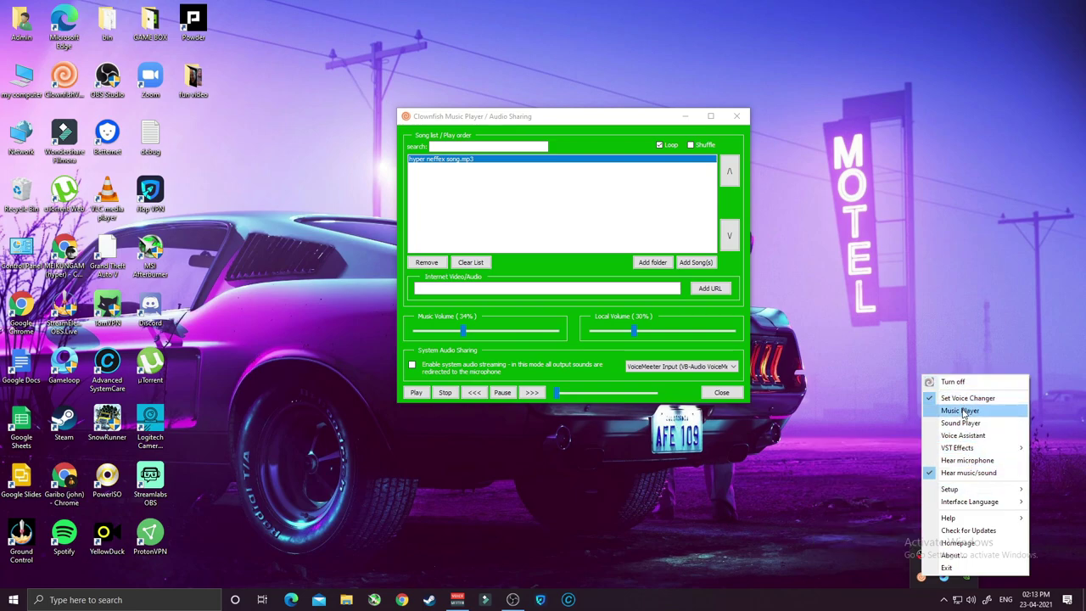
left_click(963, 413)
left_click_drag(594, 126, 564, 93)
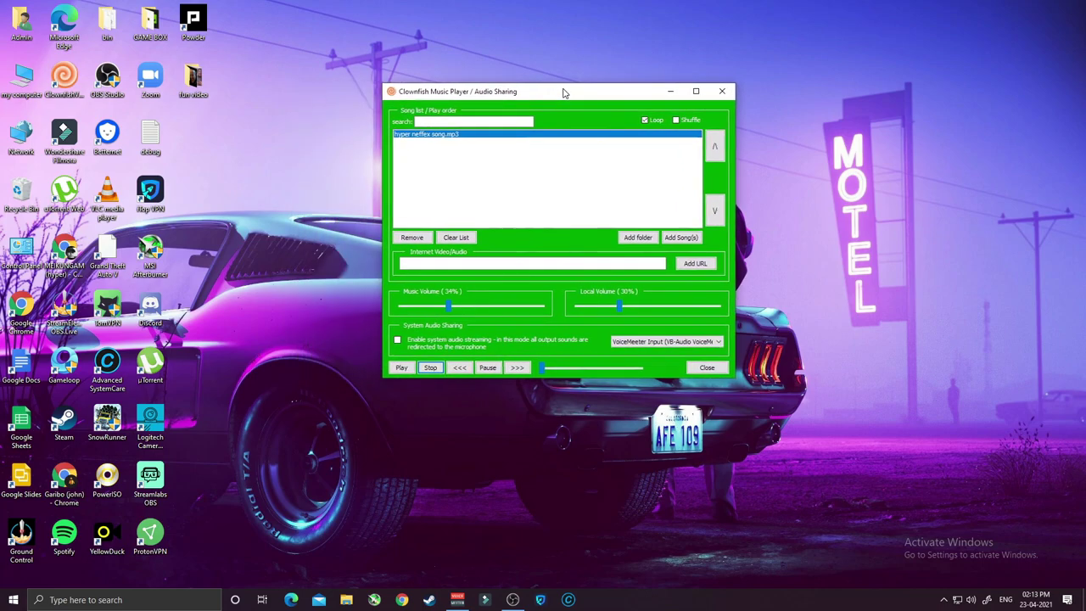
left_click(448, 153)
left_click_drag(577, 96, 592, 92)
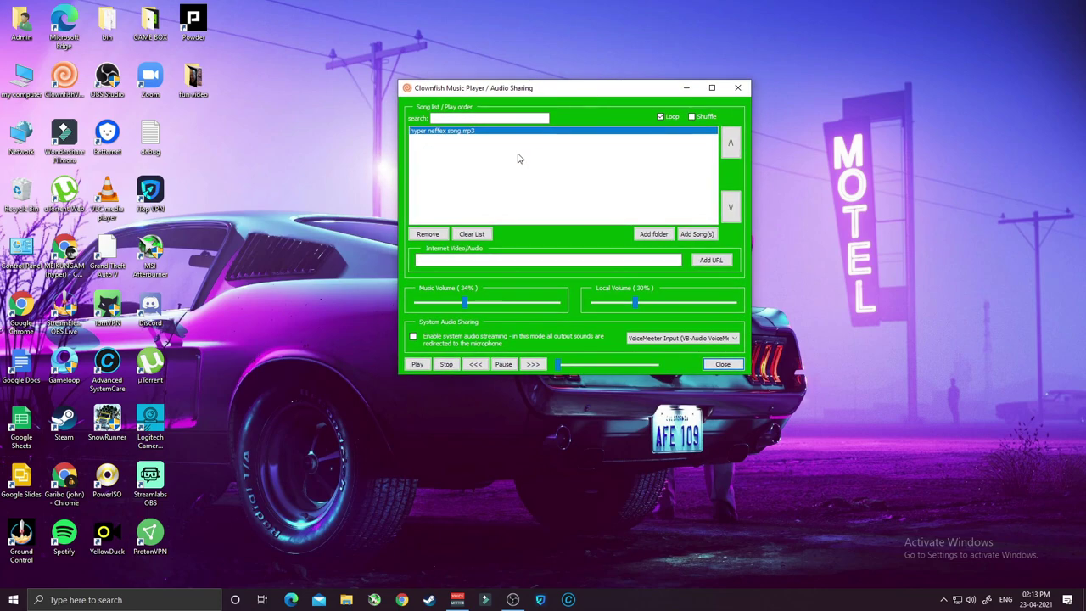
left_click(445, 119)
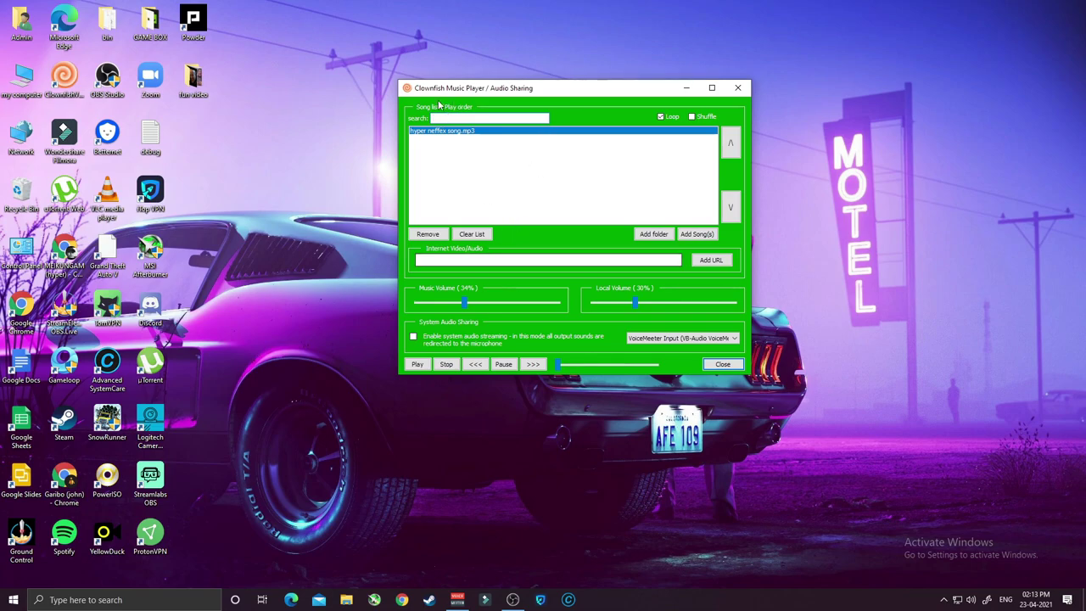
left_click(428, 261)
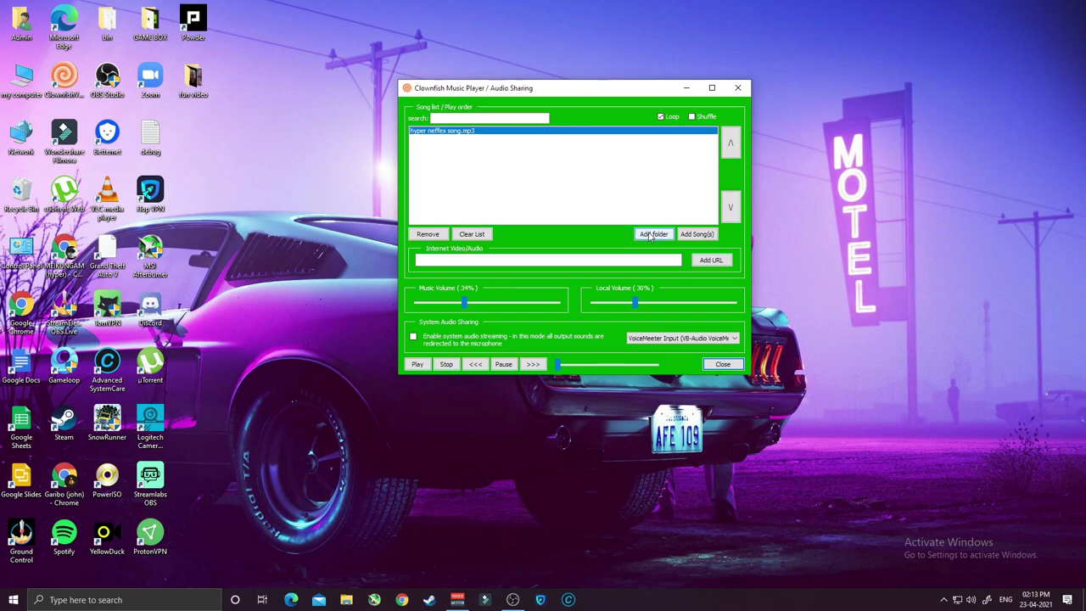
- Add the Best Gaming Music 2021 track from the clown fish folder and select it
left_click(692, 236)
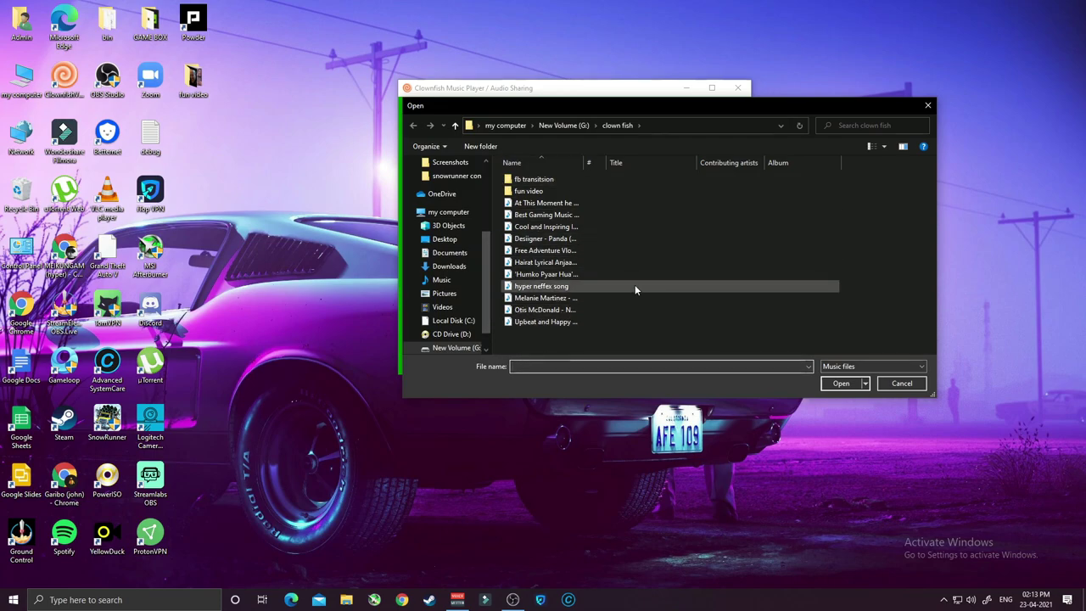
left_click(594, 215)
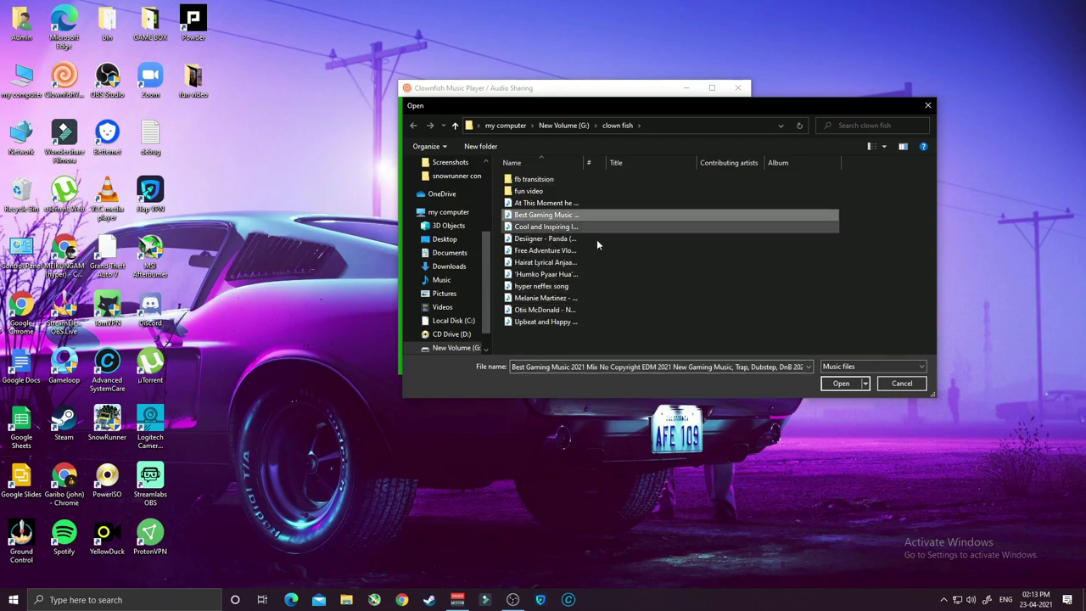
left_click(840, 382)
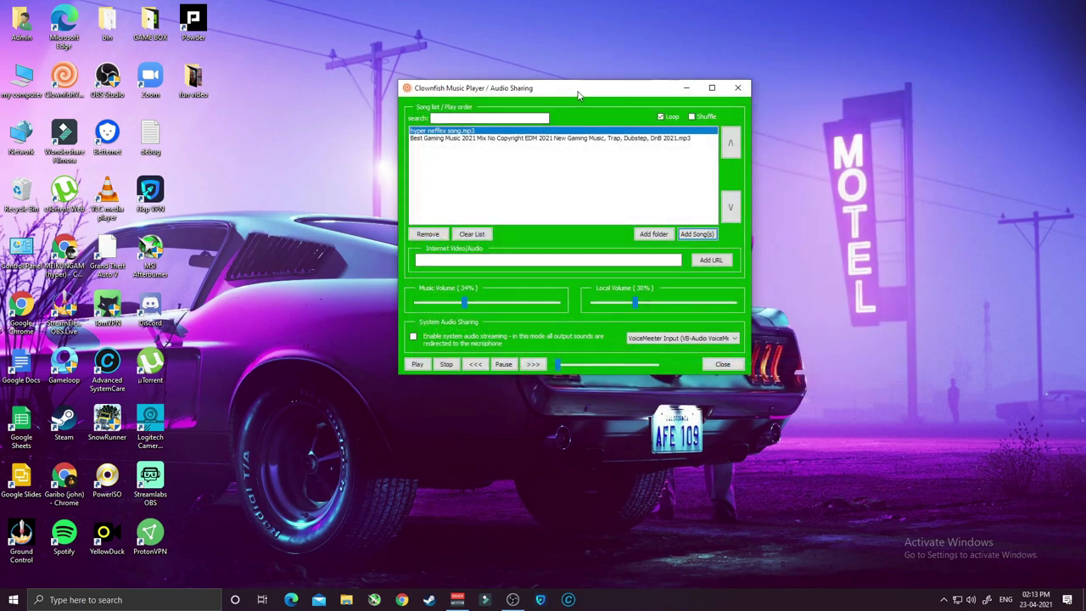
left_click_drag(578, 88, 560, 82)
left_click(452, 133)
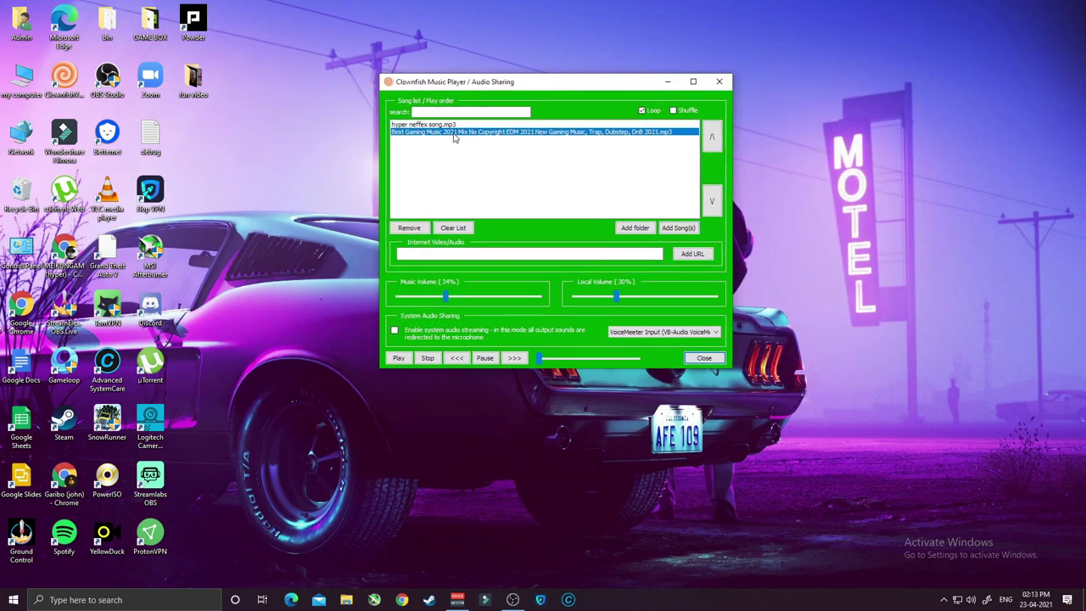
- Play the selected track and lower Local Volume from 30% to 21%
left_click(406, 361)
mouse_move(616, 296)
left_mouse_down()
mouse_move(592, 297)
mouse_move(641, 297)
mouse_move(604, 297)
left_mouse_up()
left_click(429, 358)
mouse_move(566, 89)
left_mouse_down()
mouse_move(595, 91)
mouse_move(579, 86)
left_mouse_up()
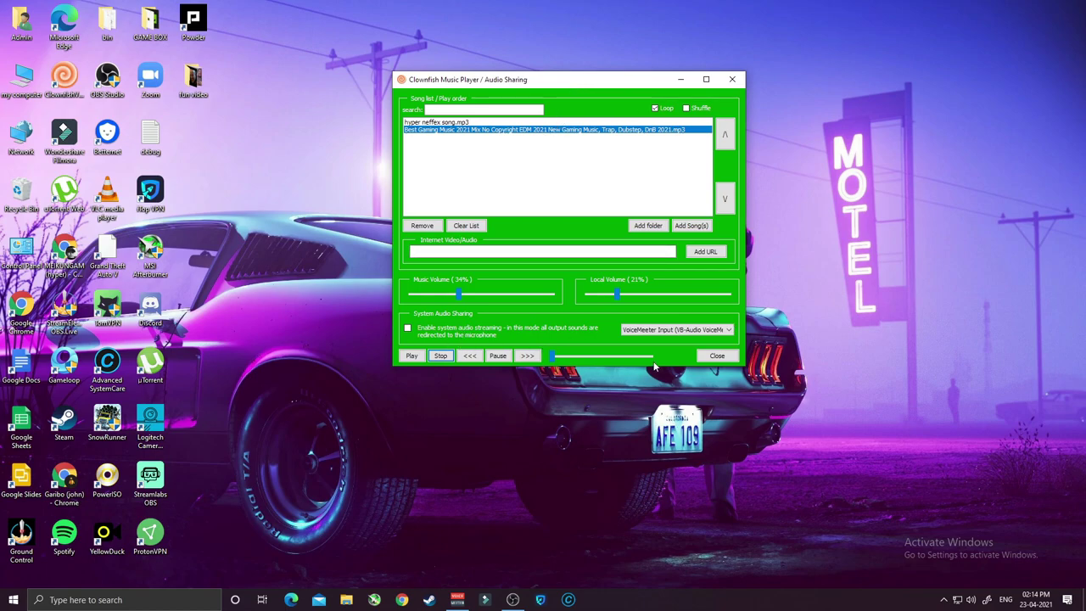
left_click(725, 332)
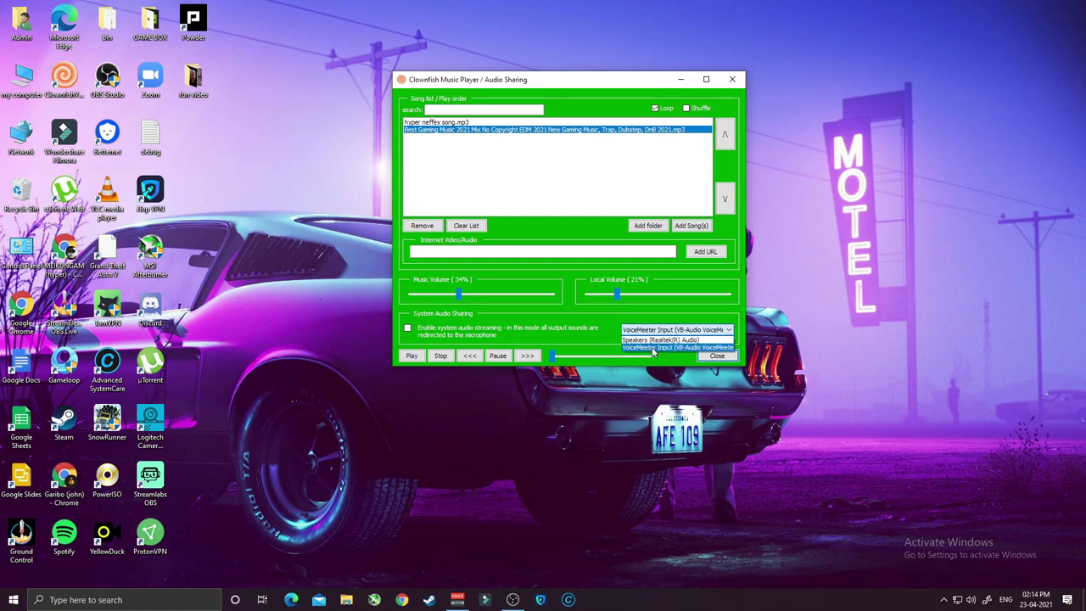
- Select VoiceMeeter Input (VB-Audio VoiceMeeter) as the audio sharing output device, confirming it twice
left_click(666, 348)
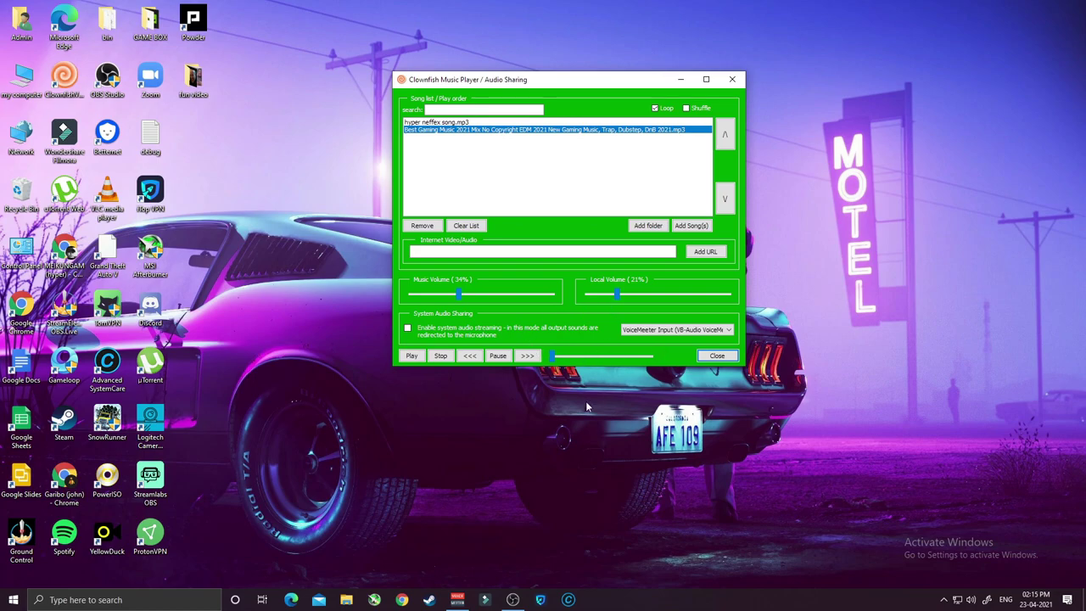
left_click(699, 332)
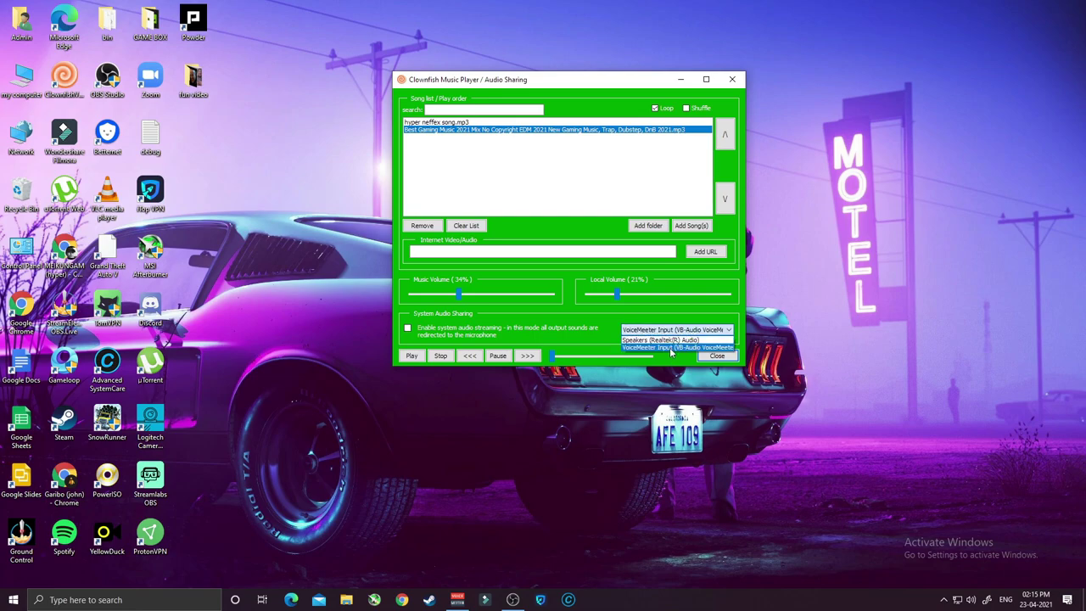
left_click(671, 349)
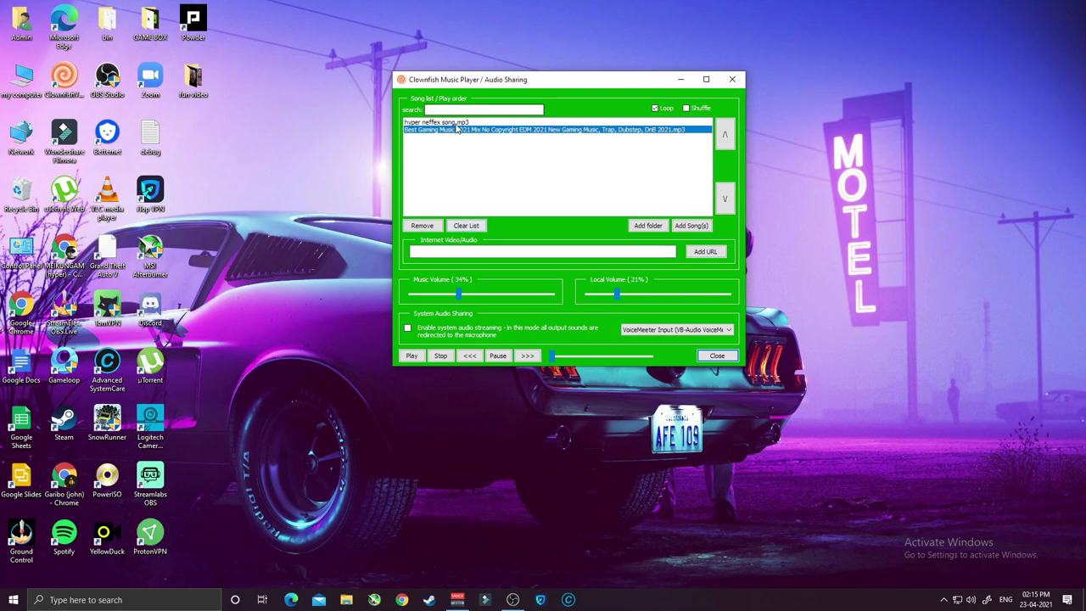
- Clear the song list, re-add only Best Gaming Music 2021 Mix, and play it
left_click(467, 230)
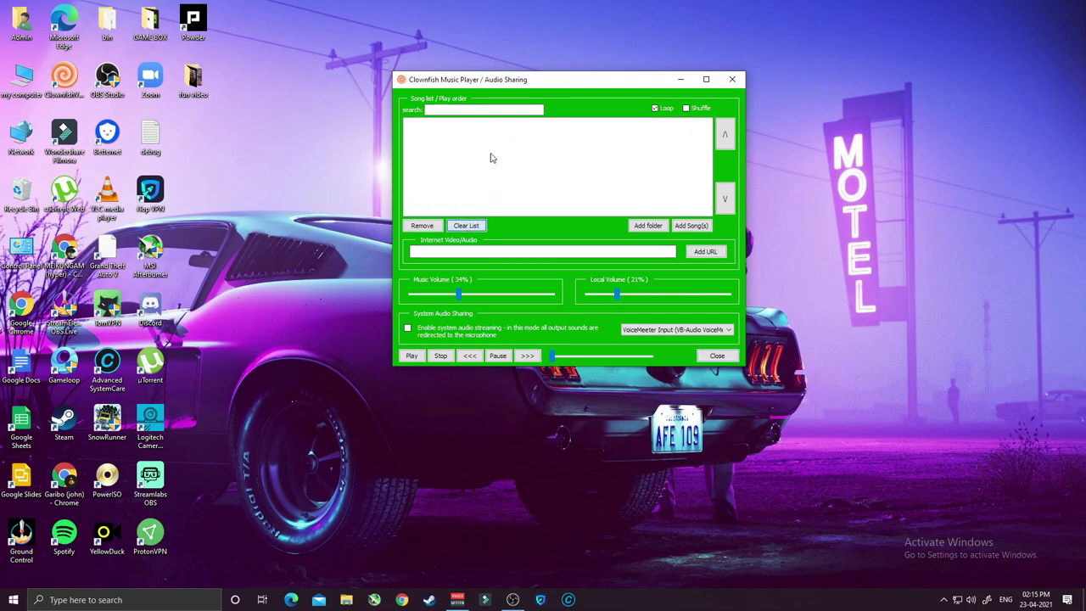
left_click(689, 225)
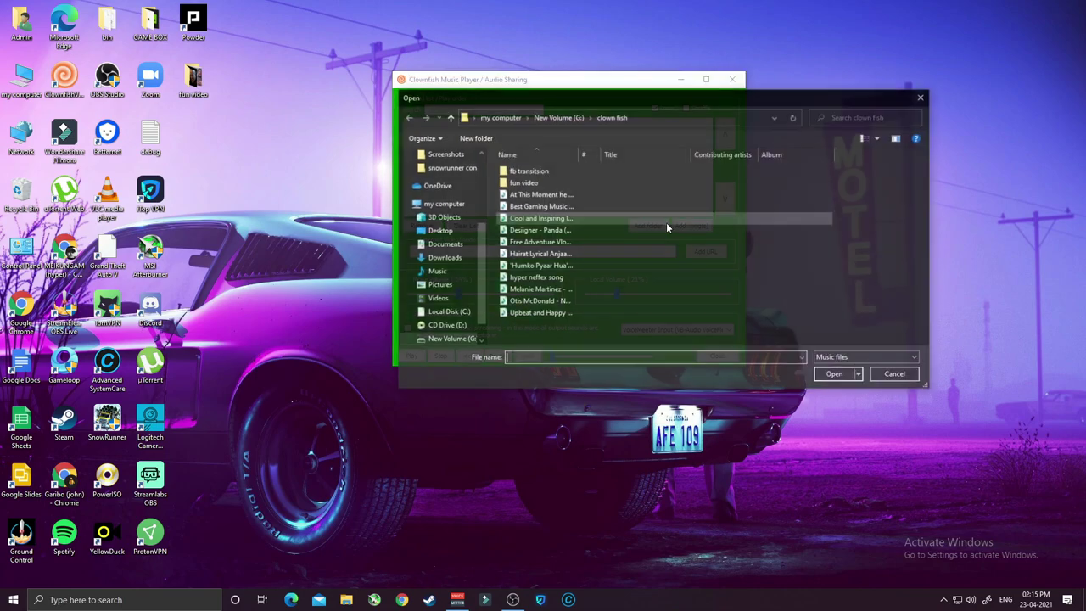
left_click(533, 208)
left_click(835, 374)
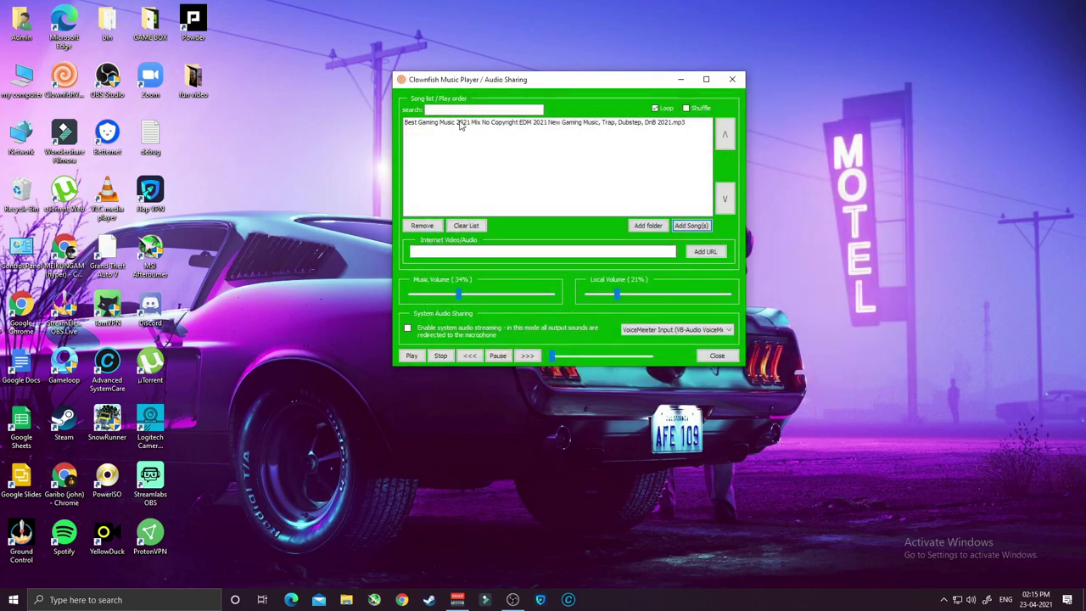
left_click(460, 124)
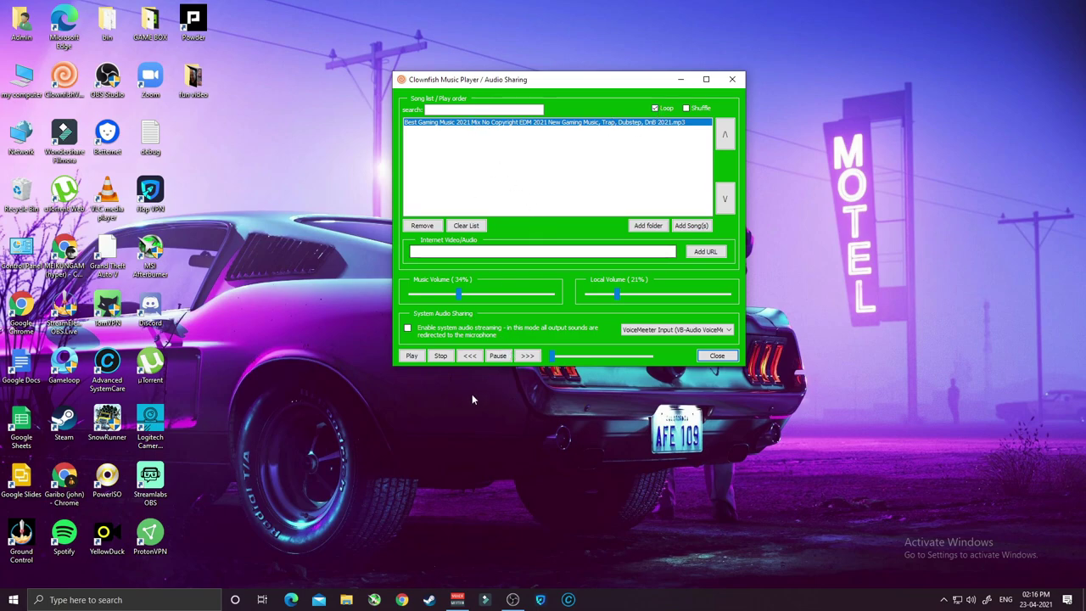
left_click(411, 356)
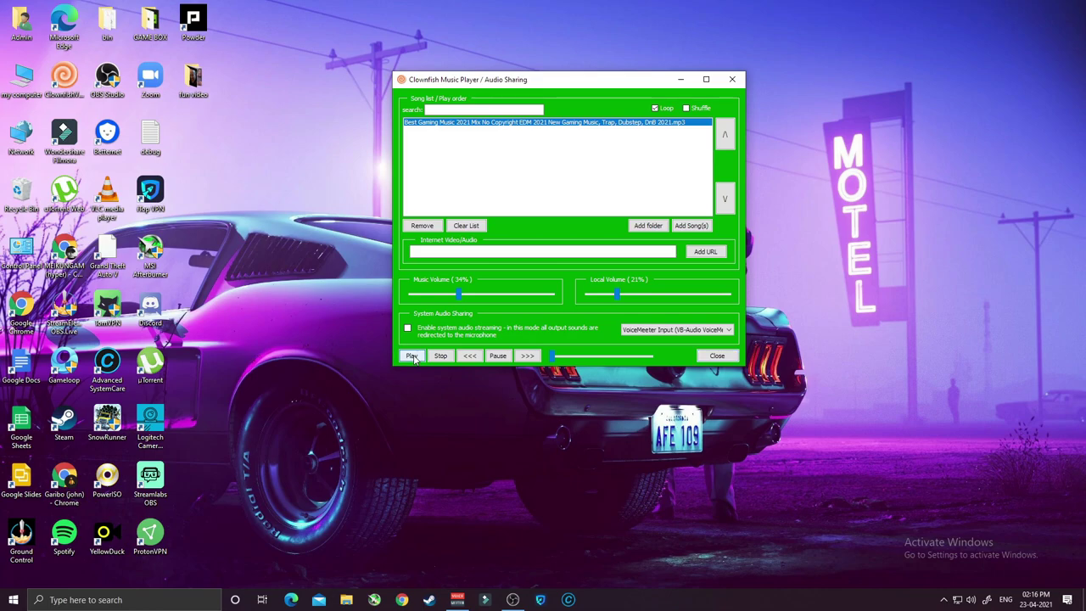
- Set Music Volume to 37% and Local Volume to 33%, then reopen the player over VoiceMeeter
mouse_move(616, 295)
left_mouse_down()
mouse_move(667, 296)
mouse_move(620, 299)
left_mouse_up()
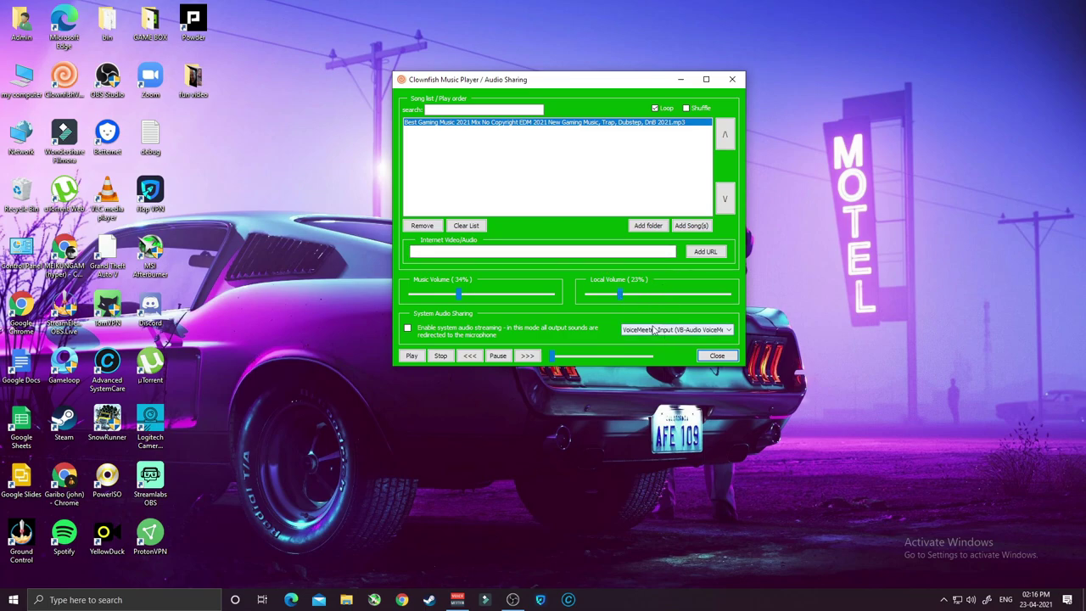
left_click_drag(458, 296, 465, 295)
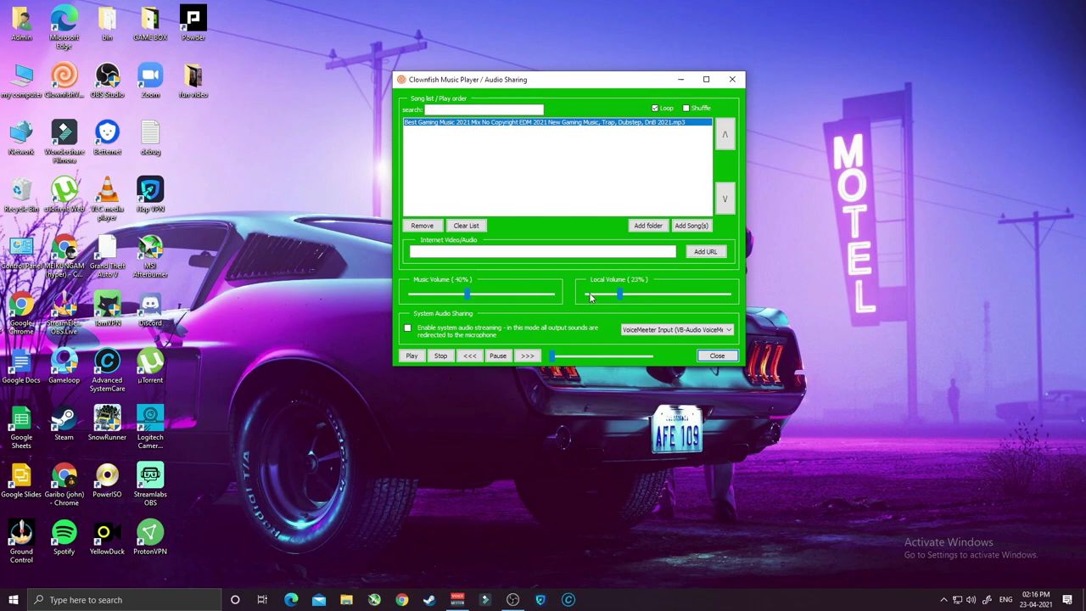
scroll(624, 297, "down", 5)
left_click_drag(592, 295, 634, 297)
left_click_drag(467, 295, 464, 296)
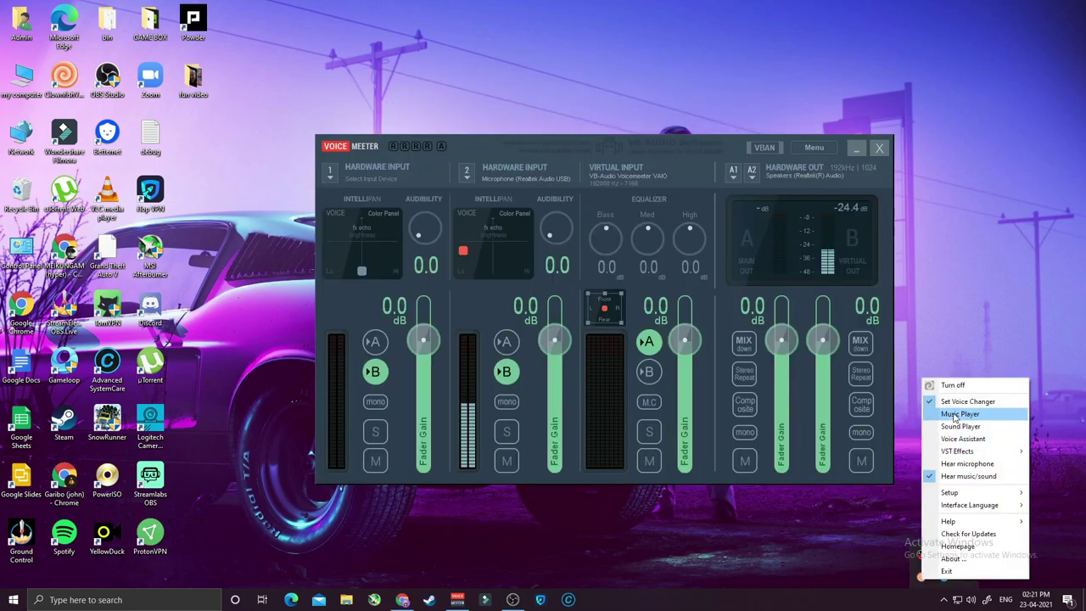
left_click(976, 416)
left_click_drag(486, 178, 445, 127)
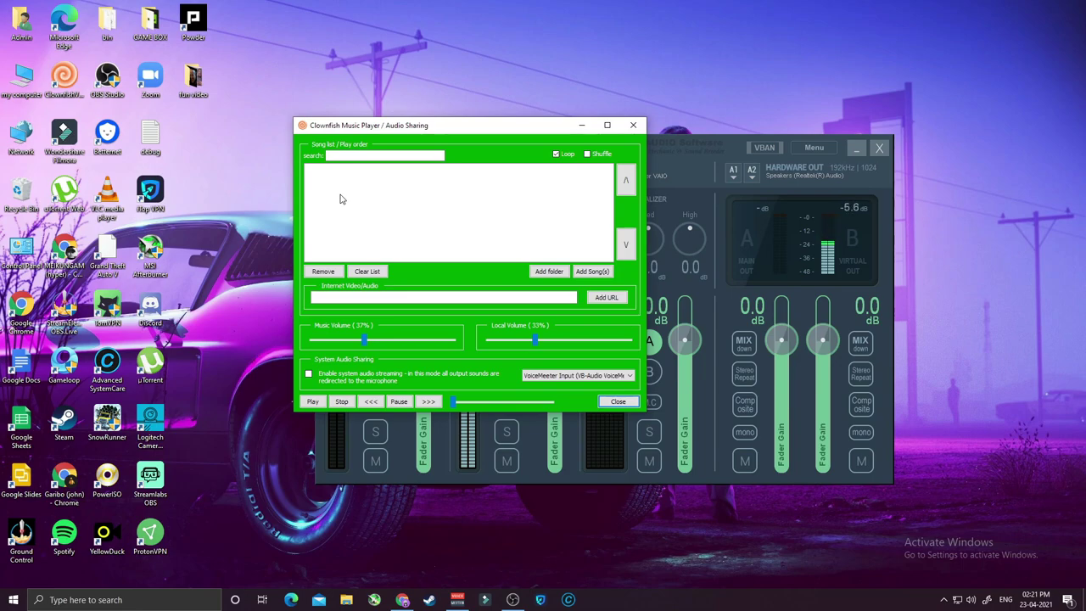
left_click(328, 296)
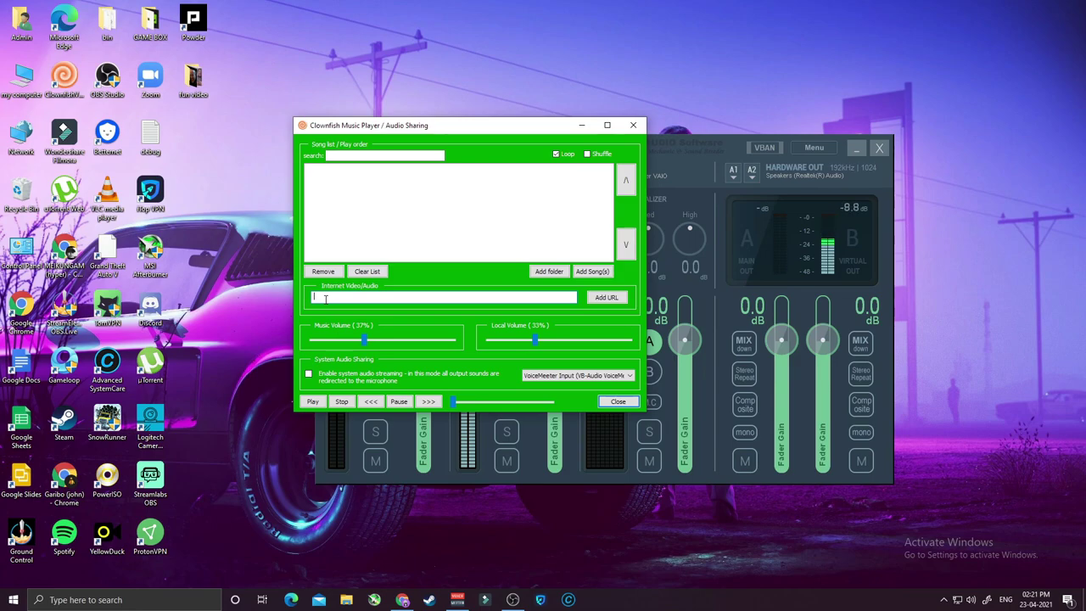
left_click_drag(455, 124, 512, 95)
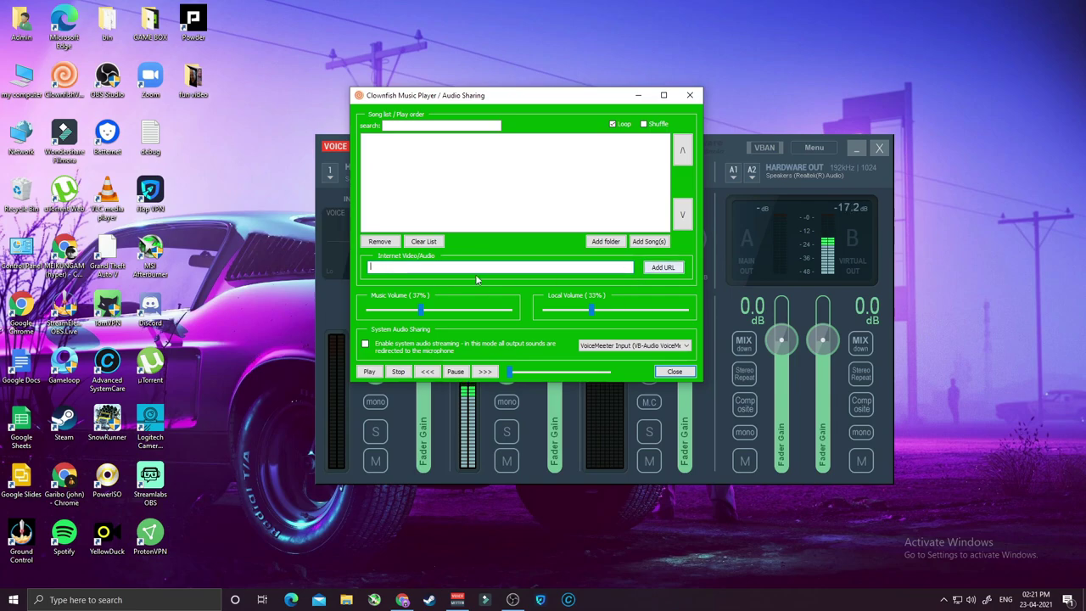
left_click(418, 270)
- Add the Best Gaming Music 2021 Mix file to the list, select it and play it
left_click(647, 242)
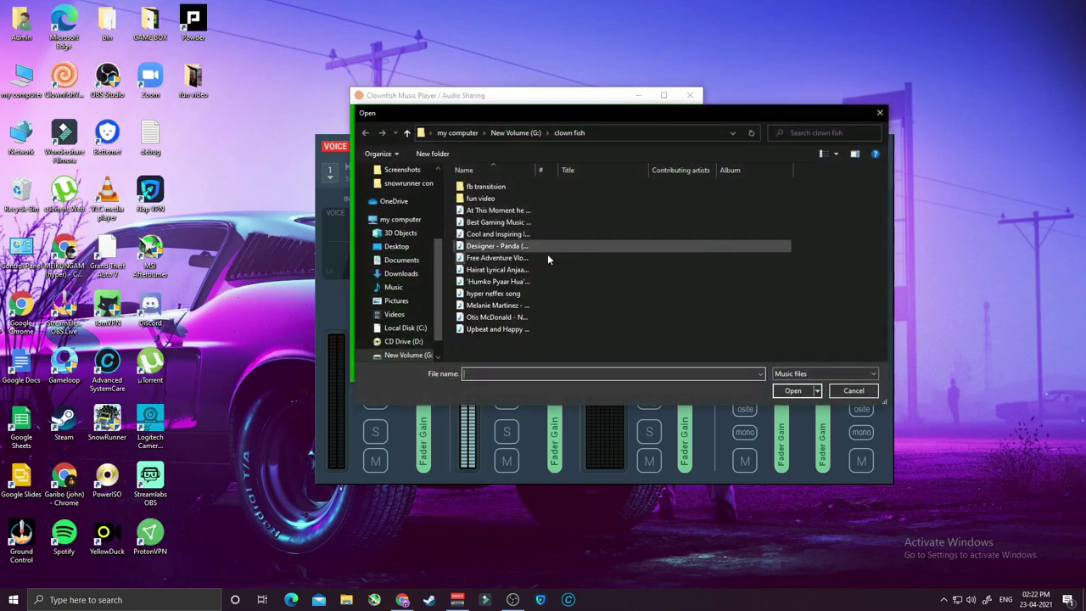
left_click(497, 222)
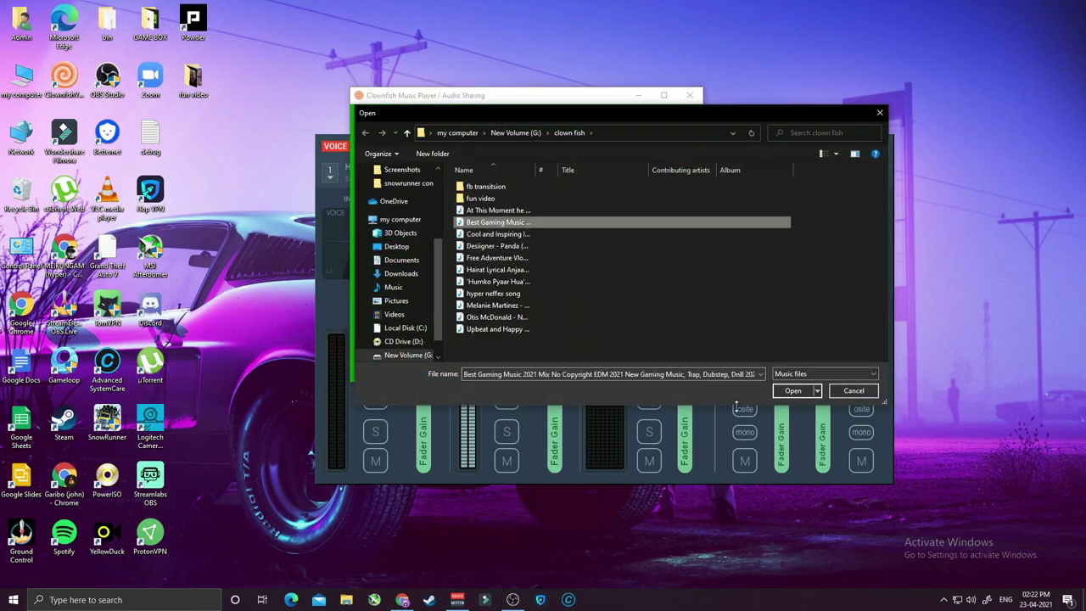
left_click(790, 391)
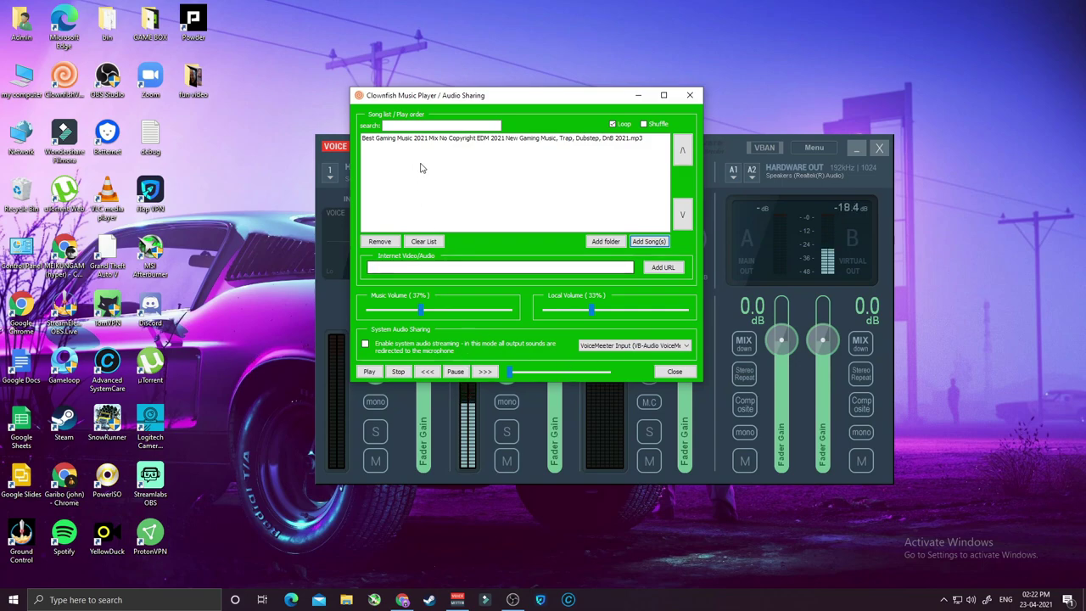
left_click(429, 140)
left_click(378, 373)
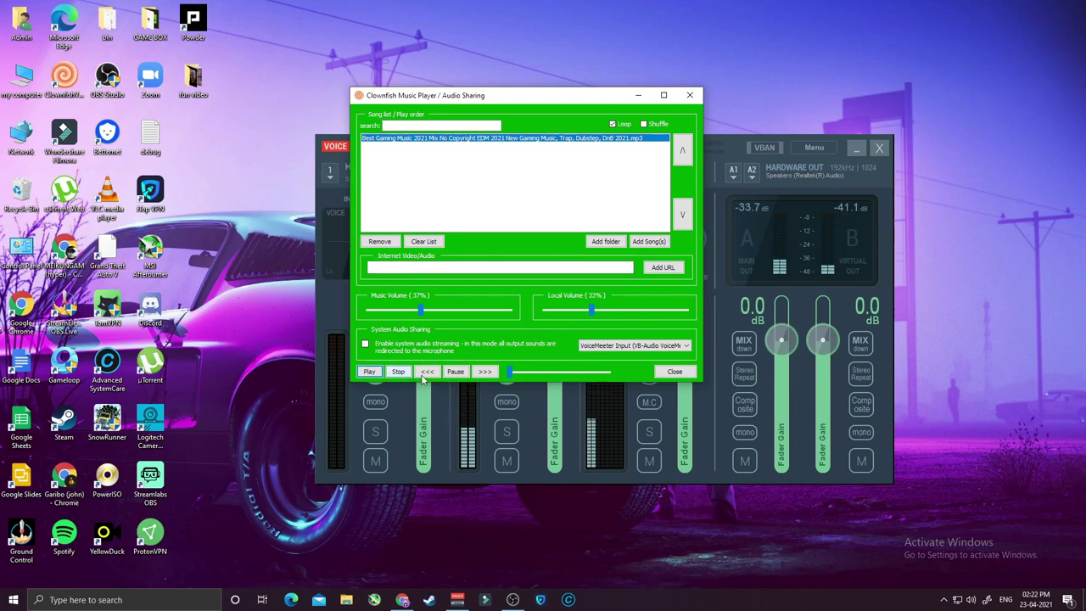
- Pause the Best Gaming Music track so the button shows Resume
left_click(457, 373)
left_click(401, 268)
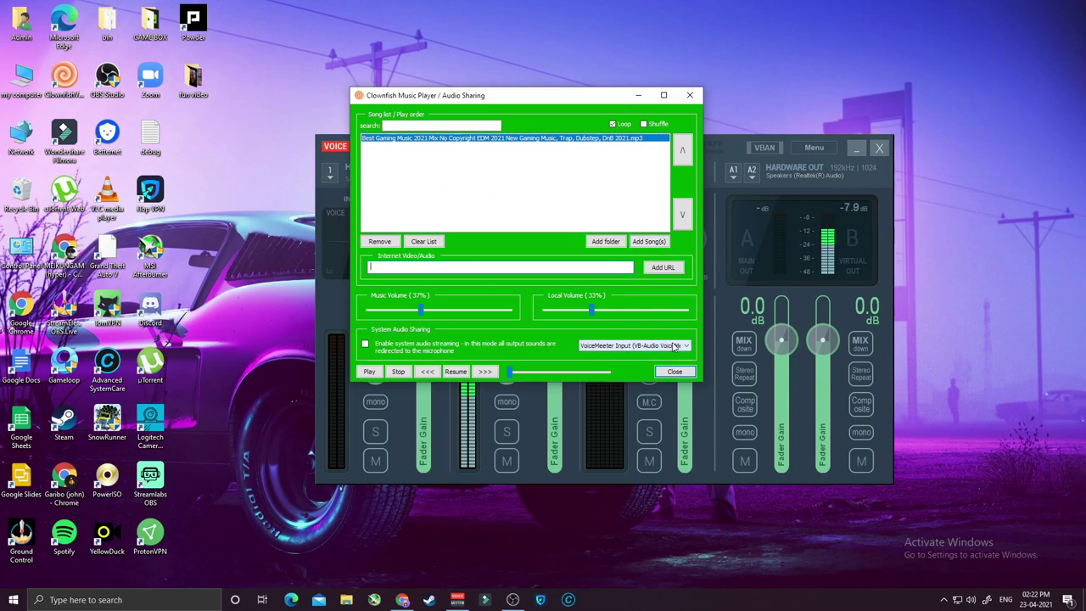
left_click(642, 345)
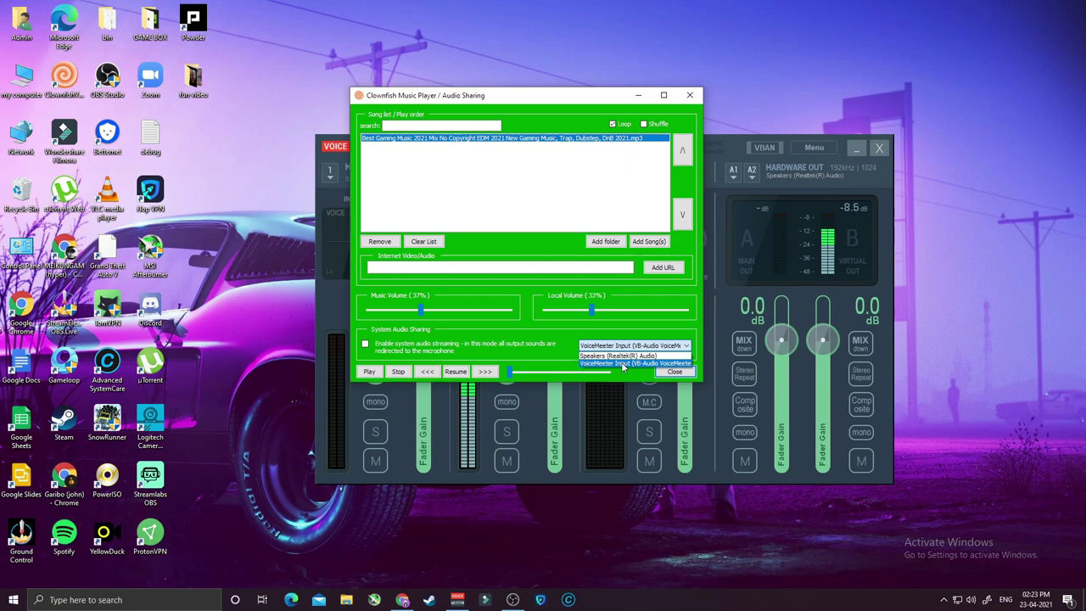
left_click(622, 363)
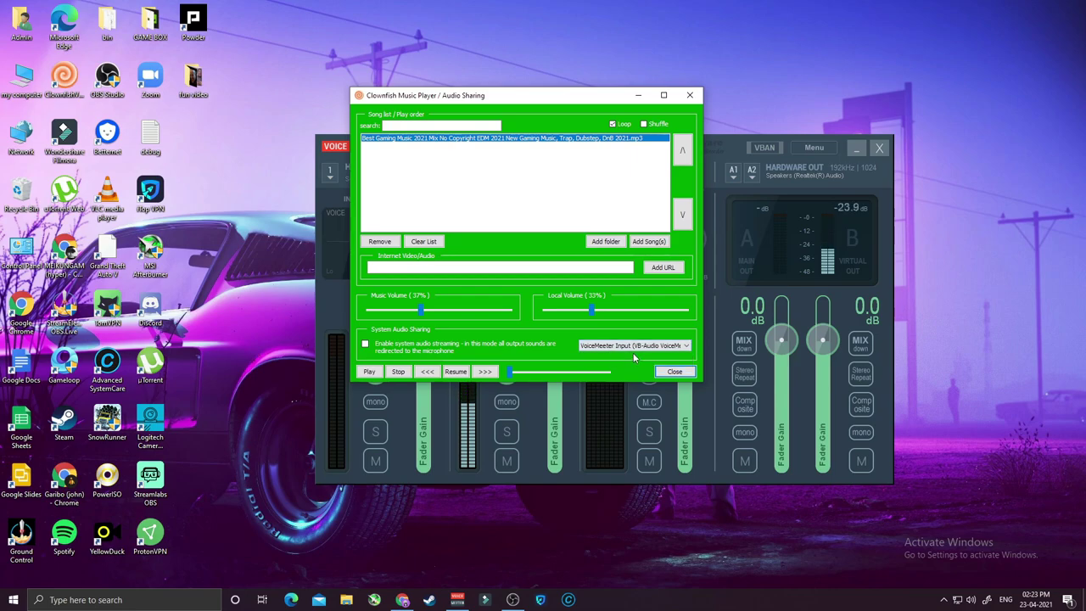
left_click(639, 348)
left_click(636, 346)
left_click(634, 345)
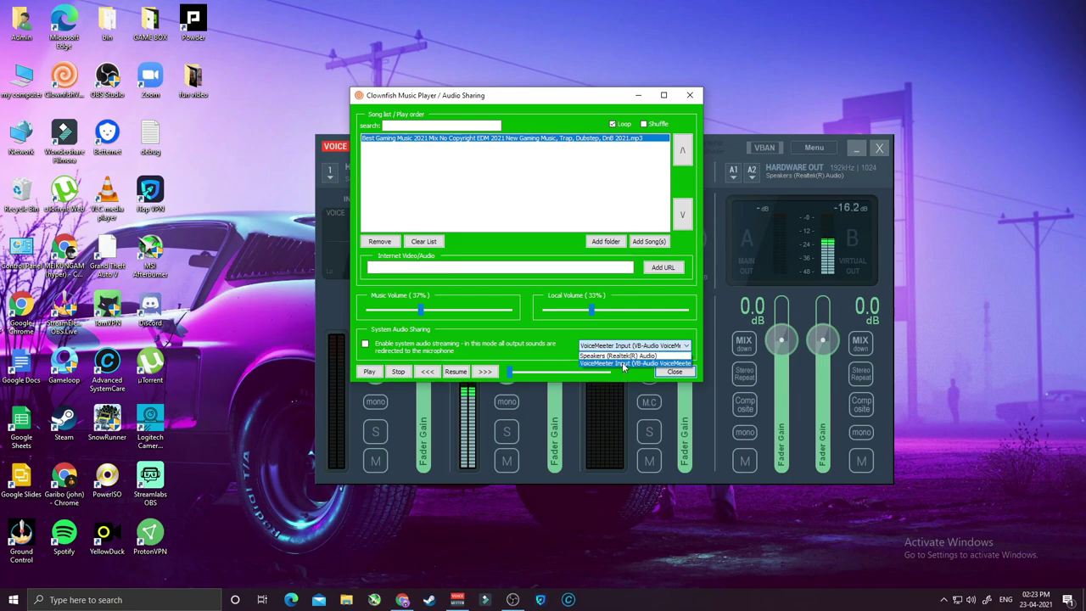
left_click(623, 364)
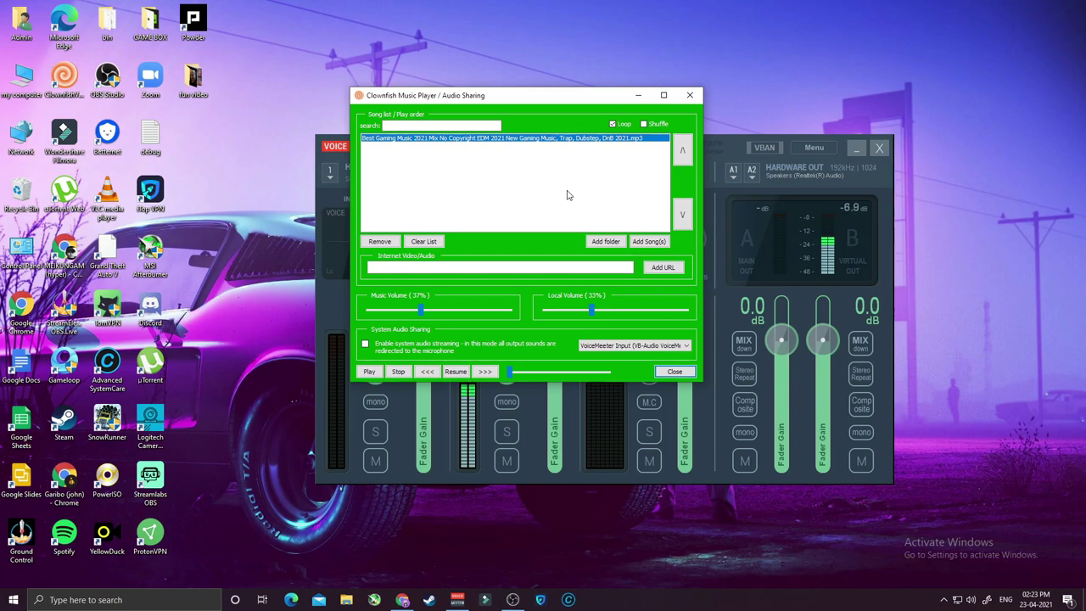
- Move the Music Player aside to reveal VoiceMeeter, then minimize it
left_click_drag(525, 95, 674, 130)
key("super")
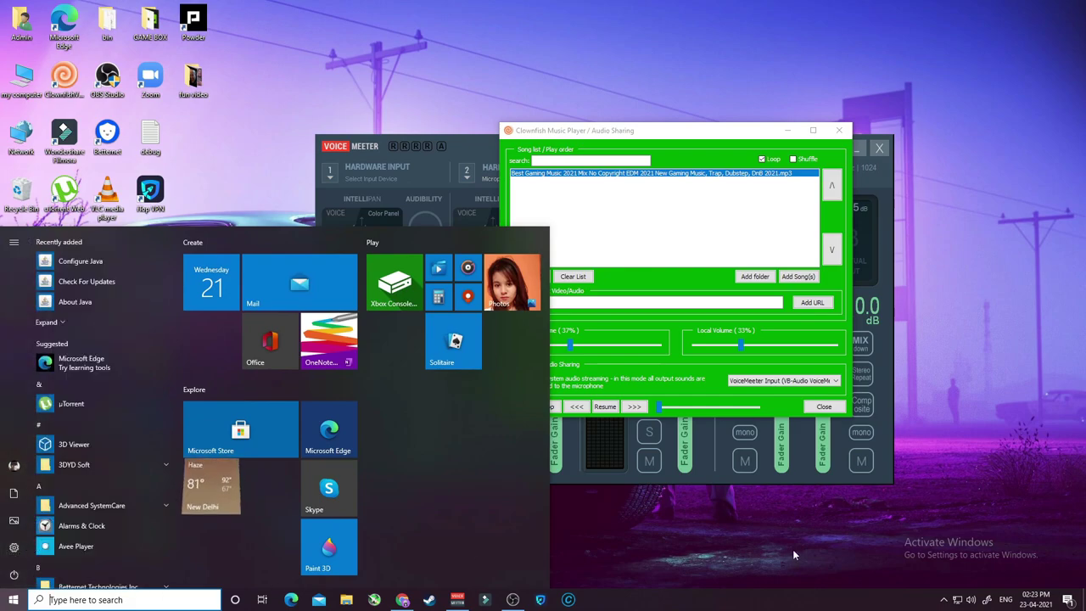
key("super")
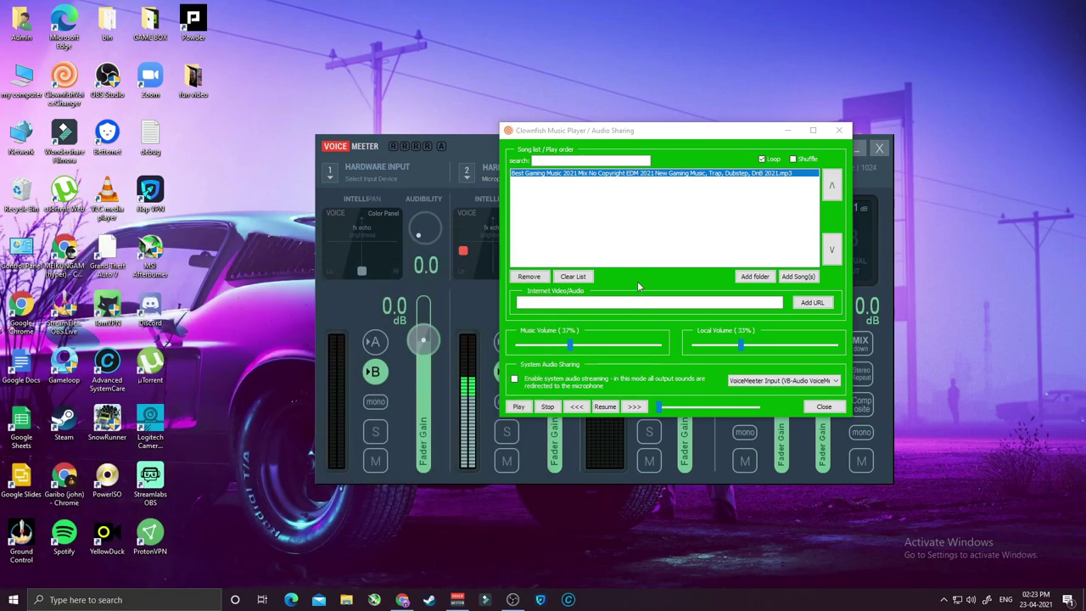
left_click(683, 134)
left_click_drag(683, 134, 638, 122)
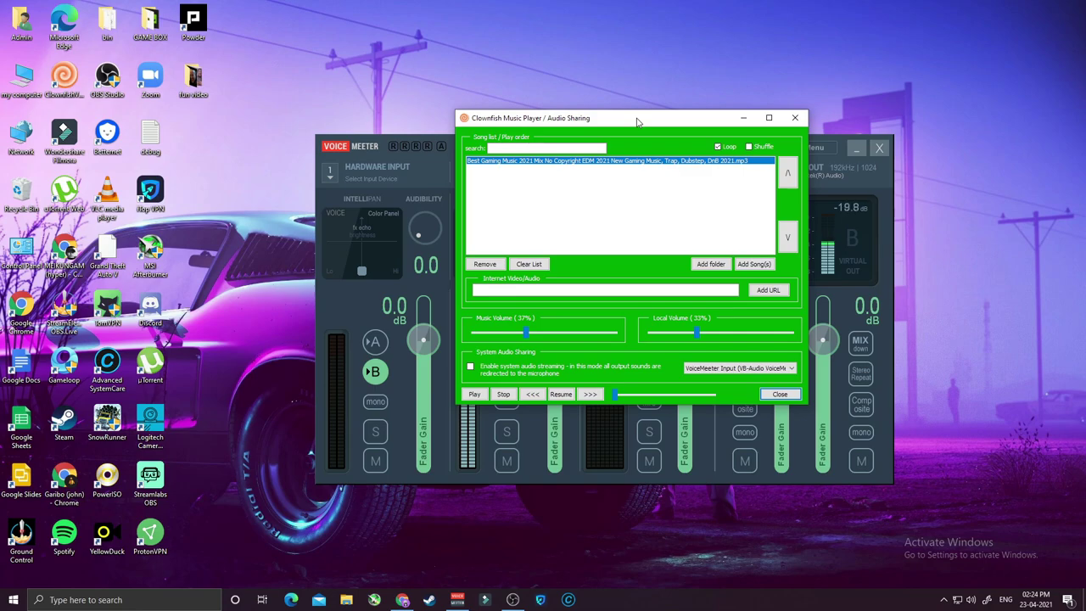
left_click(743, 117)
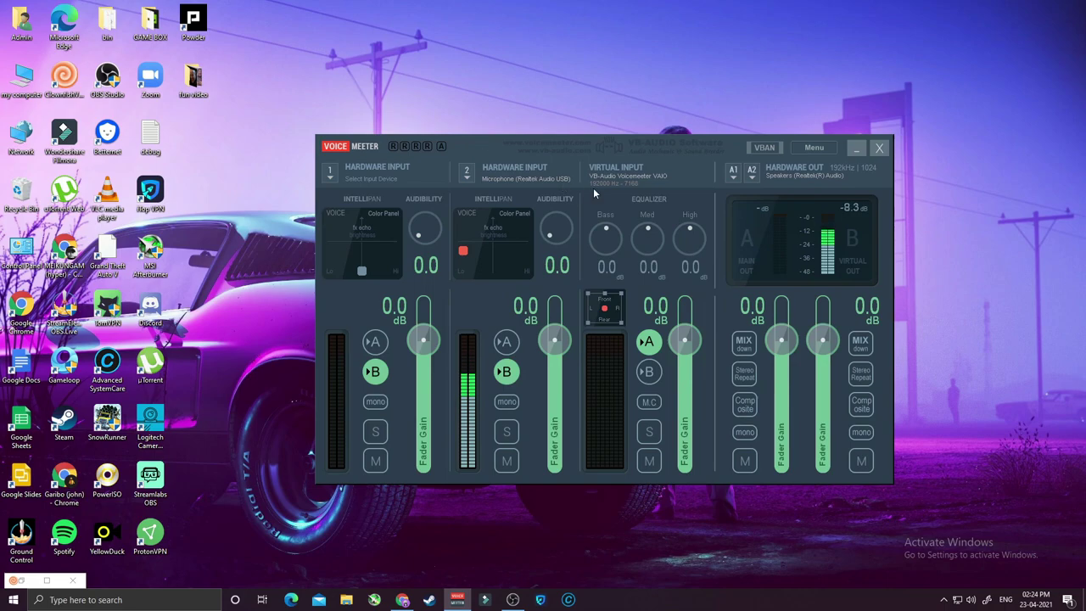